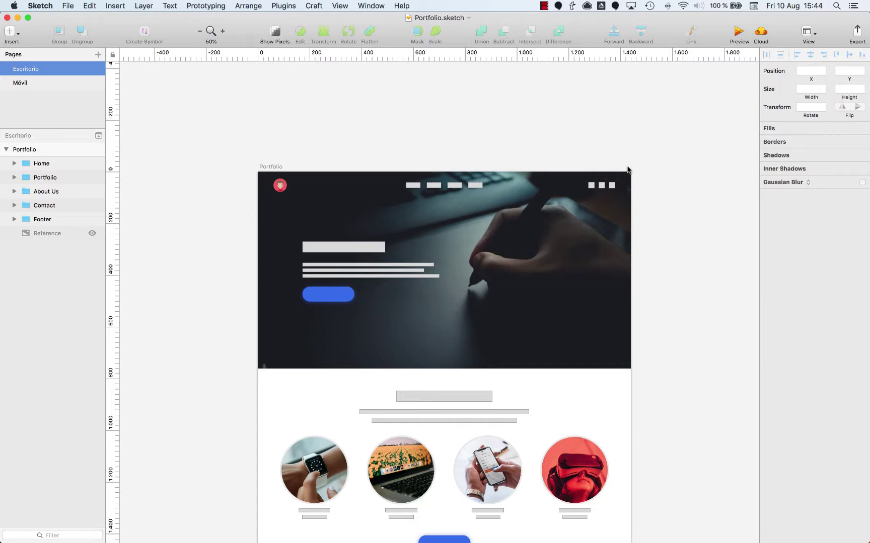
Step: Zoom in on the three grey placeholder squares at the header's top right, then reset to actual size
key("z")
left_click_drag(640, 166, 534, 221)
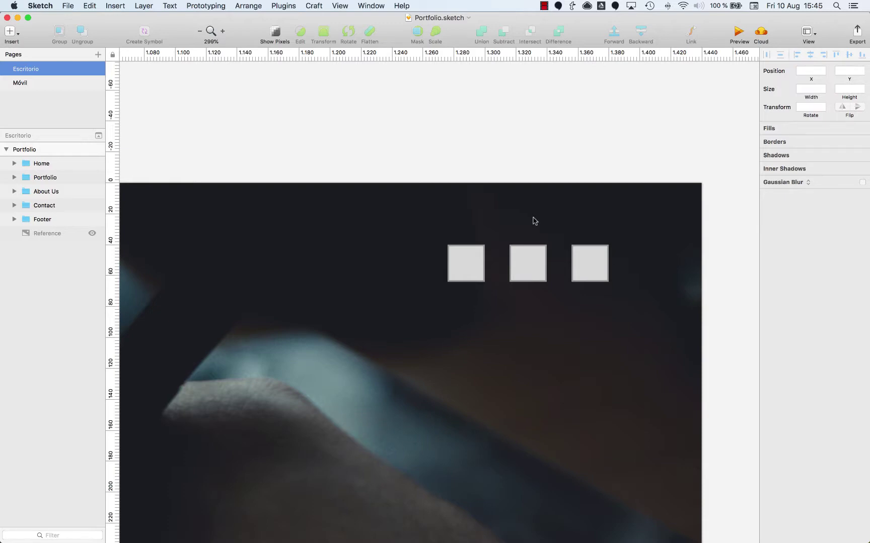
left_click_drag(422, 206, 583, 249)
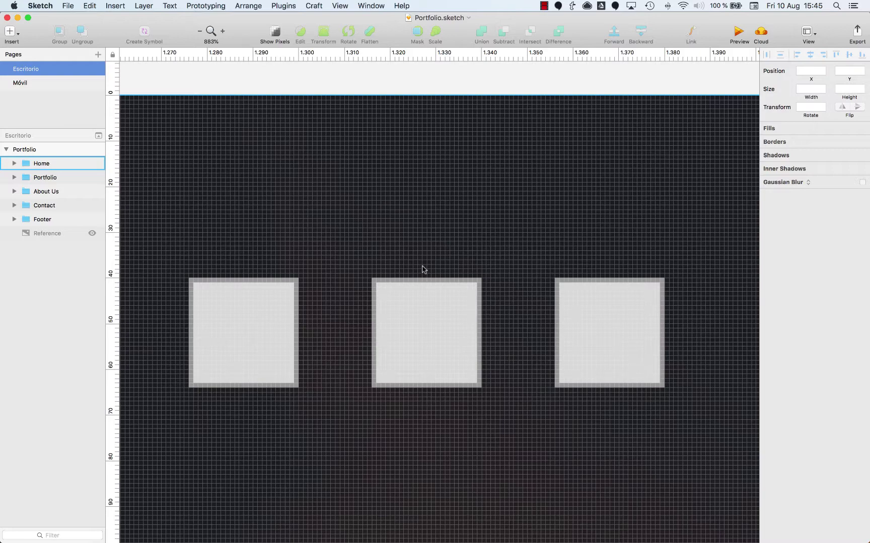
key("super+0")
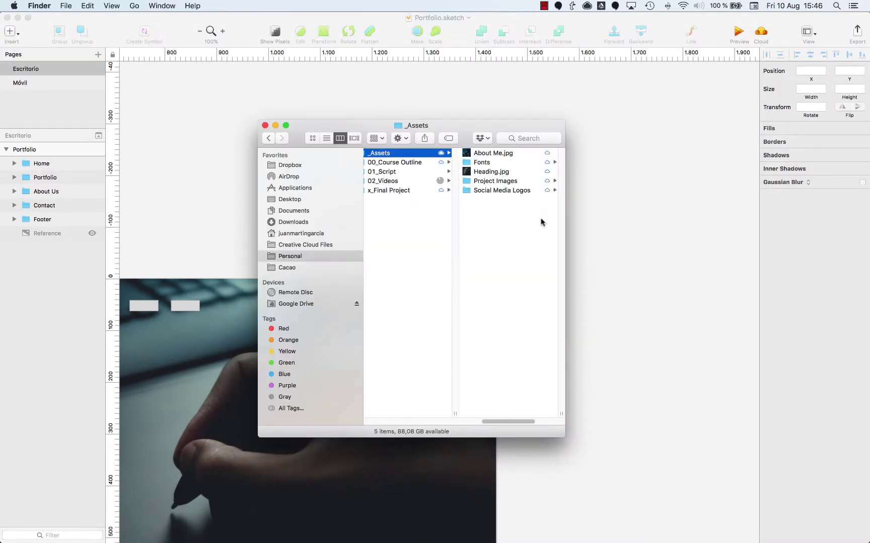
Step: Open the Social Media Logos folder and browse its eps and png logo folders
left_click(494, 193)
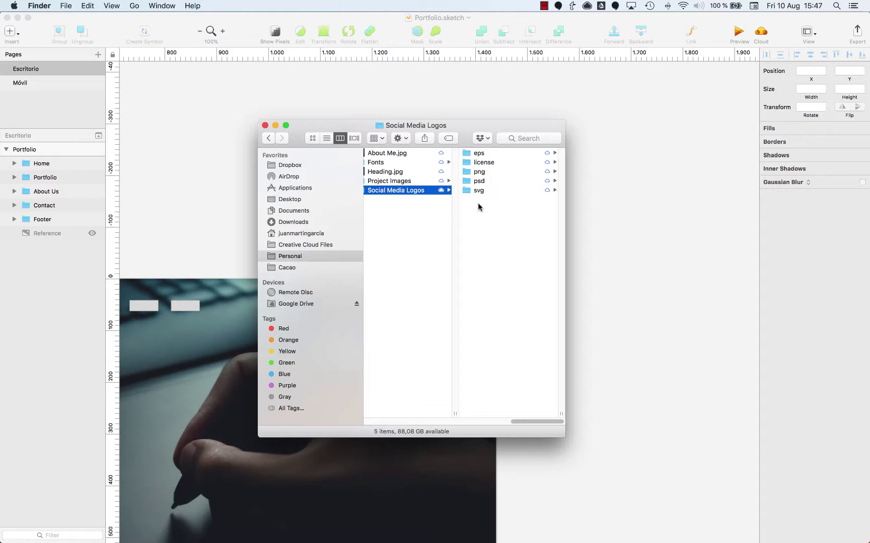
key("Right")
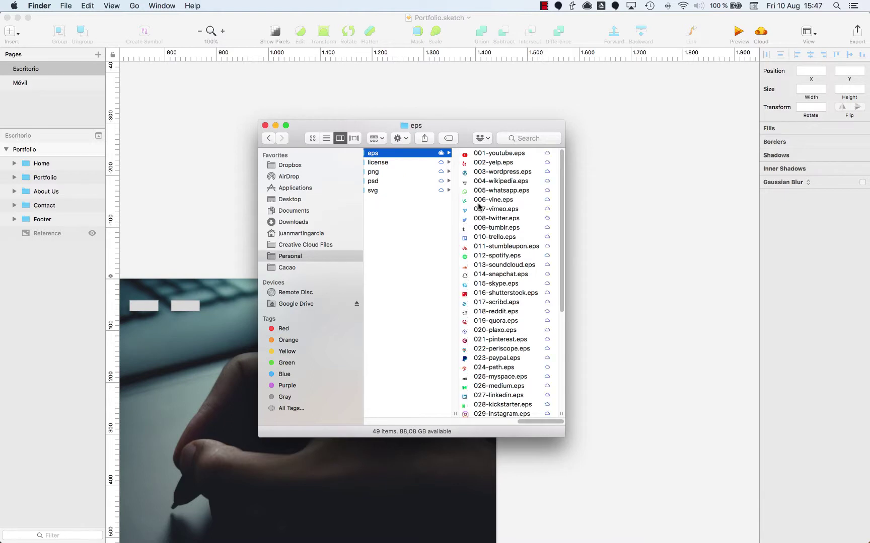
key("Down")
key("Down")
key("Down")
key("Down")
key("Up")
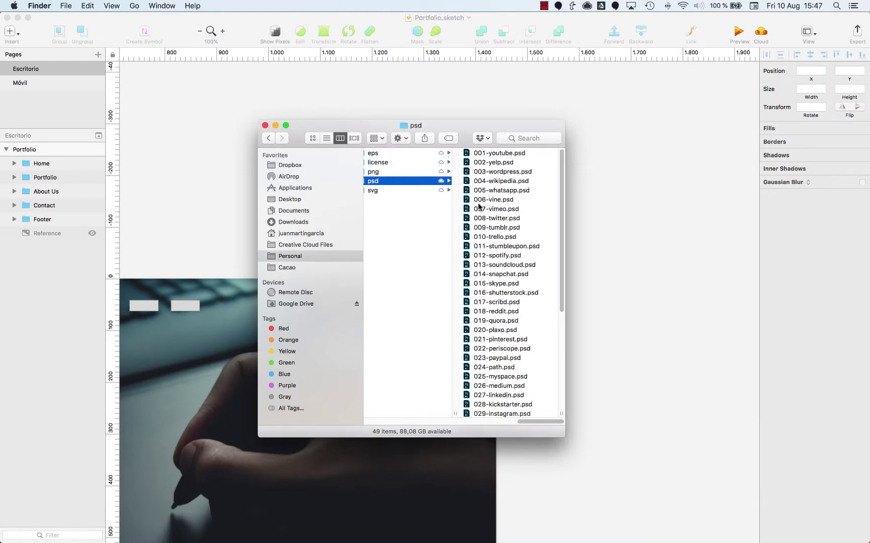
key("Up")
key("Up")
key("Up")
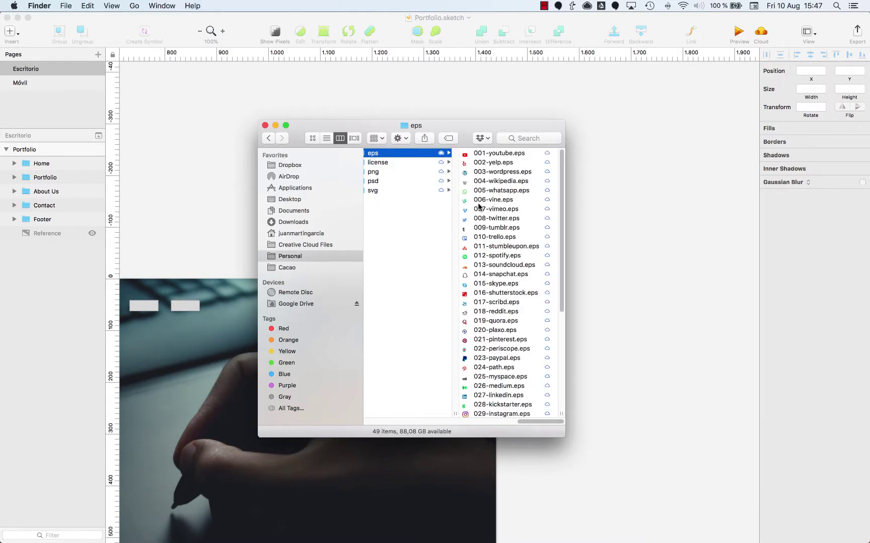
key("Down")
key("Down")
key("Down")
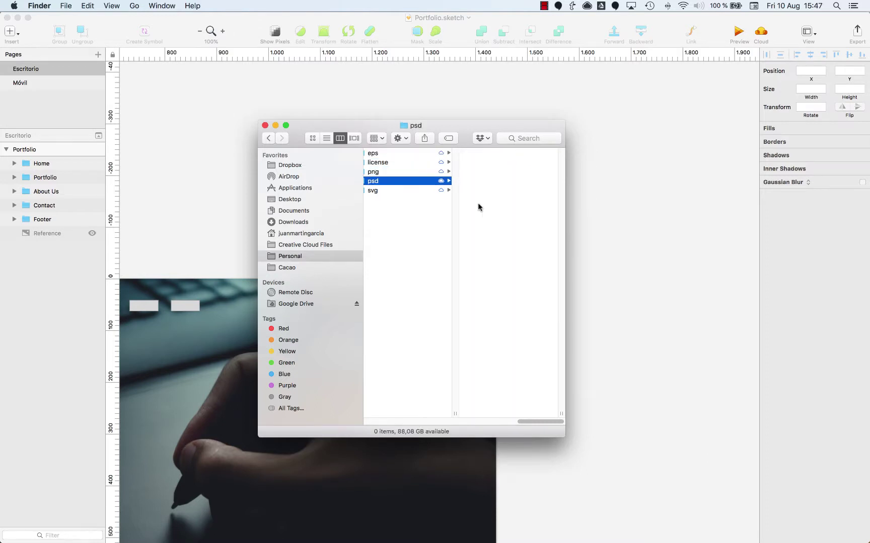
key("Up")
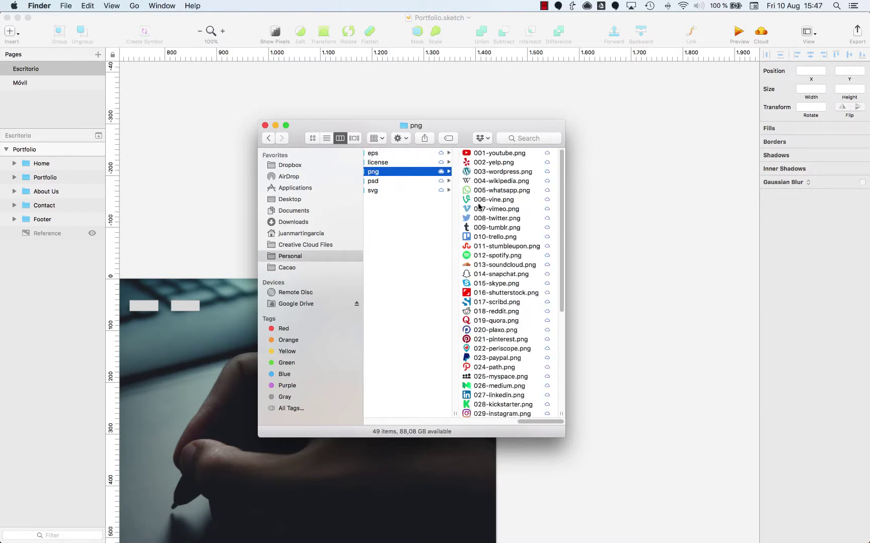
Step: Open the svg logo folder and preview its logo files one by one
key("Down")
key("Down")
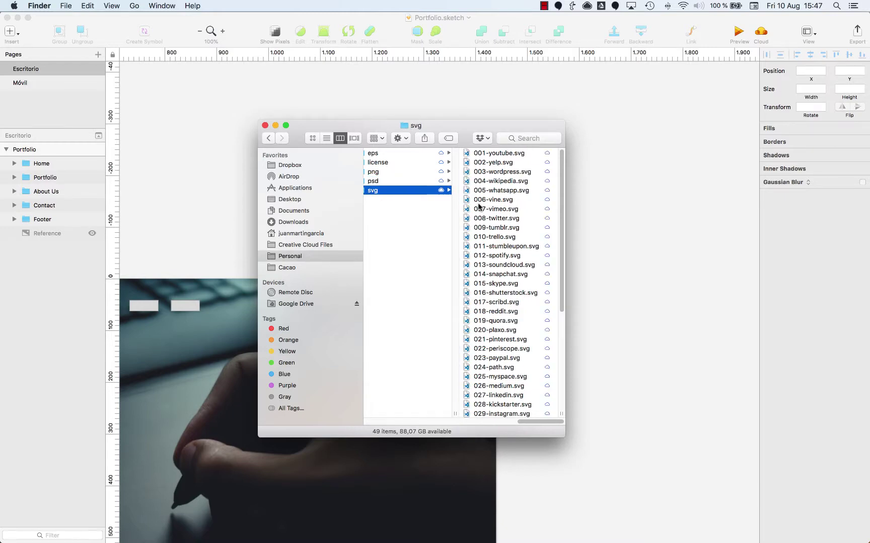
key("Right")
key("space")
key("Down")
key("Down")
key("Down")
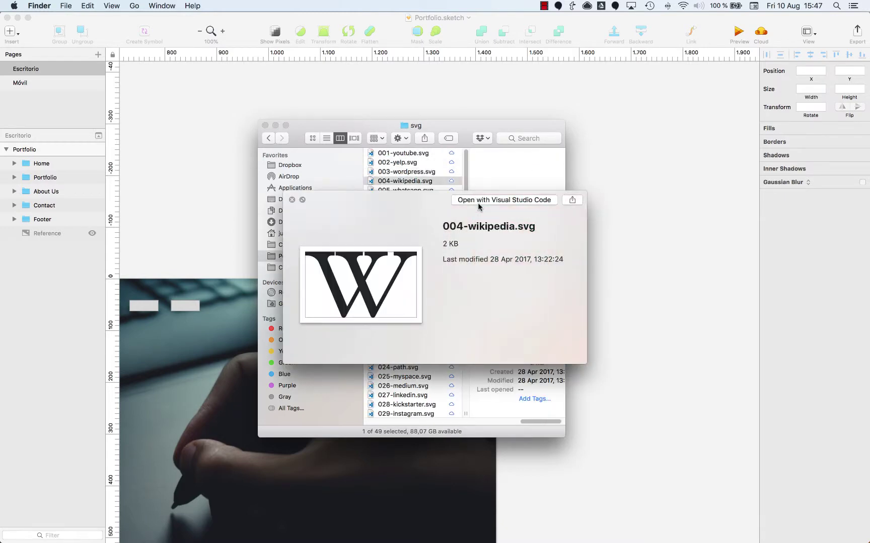
key("Down")
key("Down")
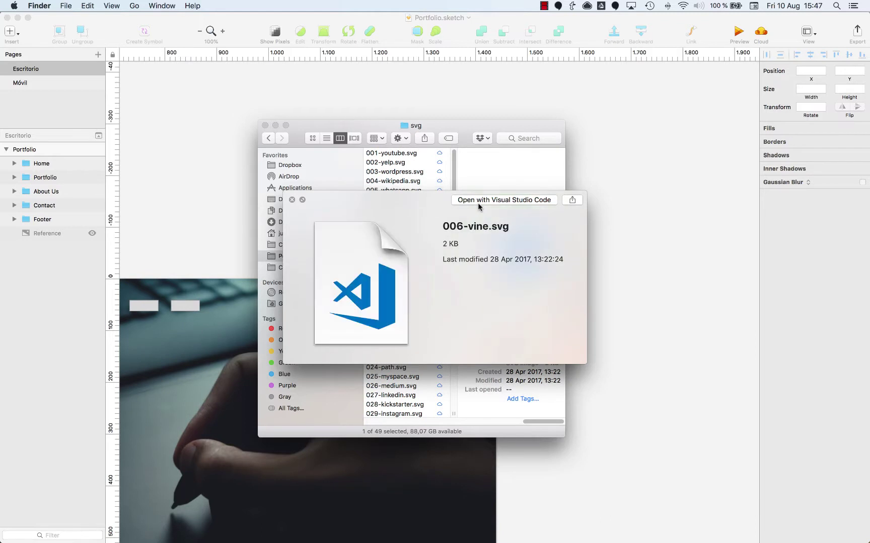
key("Down")
key("Down")
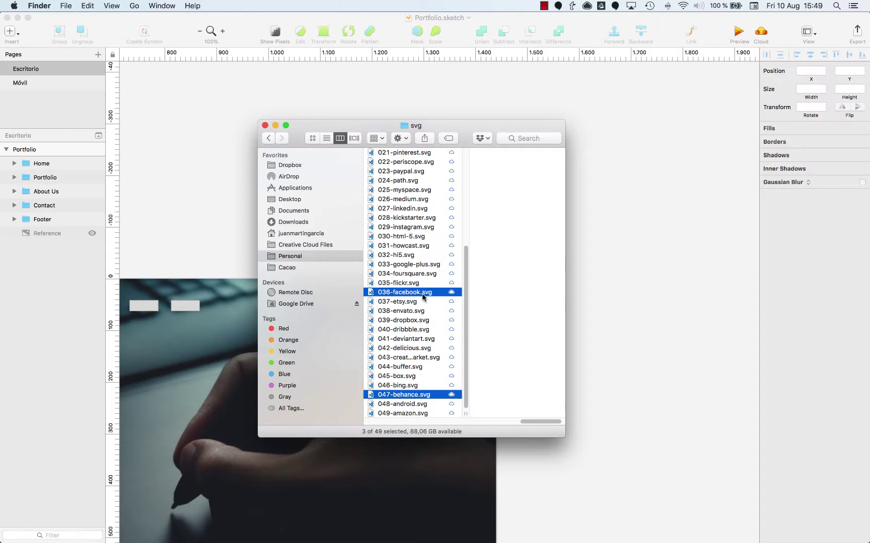
scroll(382, 297, "up", 5)
scroll(412, 381, "down", 5)
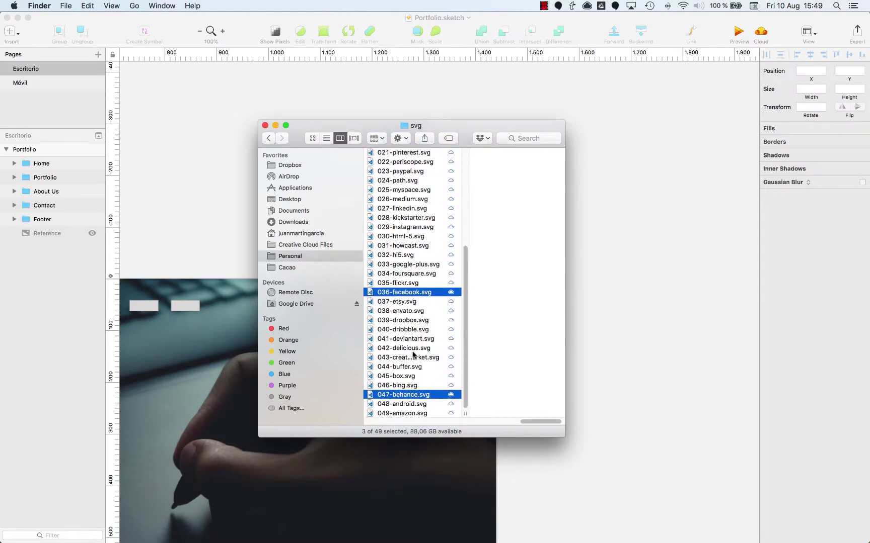
Step: Import the Facebook, Twitter and Behance SVG logos and position them on the artboard
left_click_drag(406, 292, 172, 363)
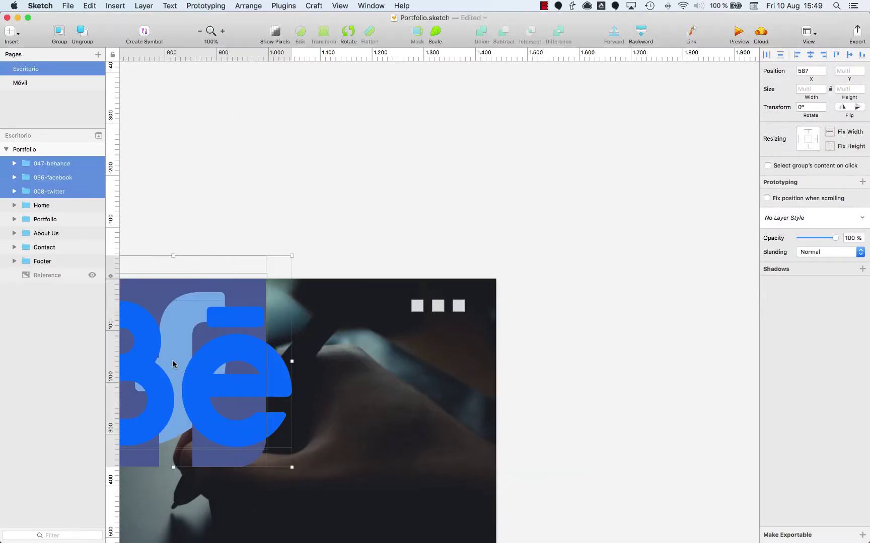
key("super+minus")
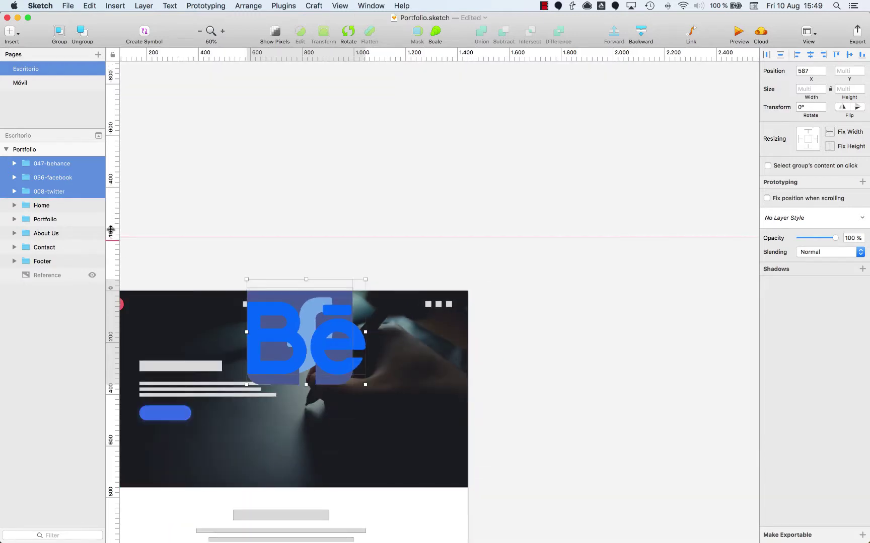
scroll(426, 266, "left", 3)
scroll(420, 268, "down", 3)
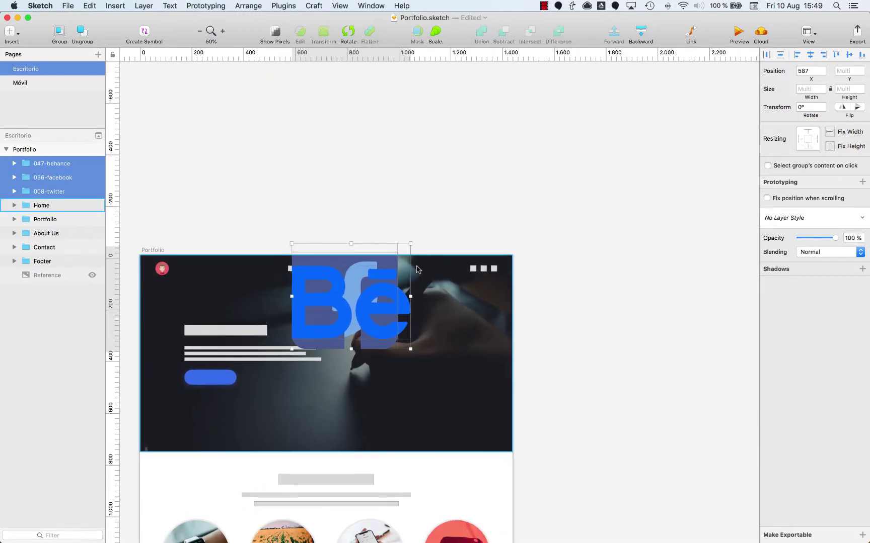
left_click_drag(377, 297, 412, 361)
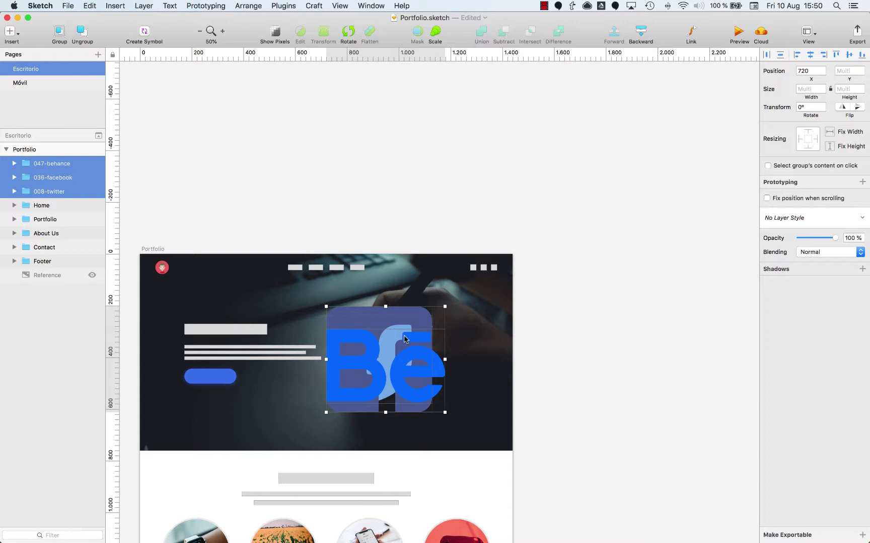
Step: Shrink the three logos proportionally and expand their layer groups
key("super+plus")
left_click_drag(561, 194, 476, 271)
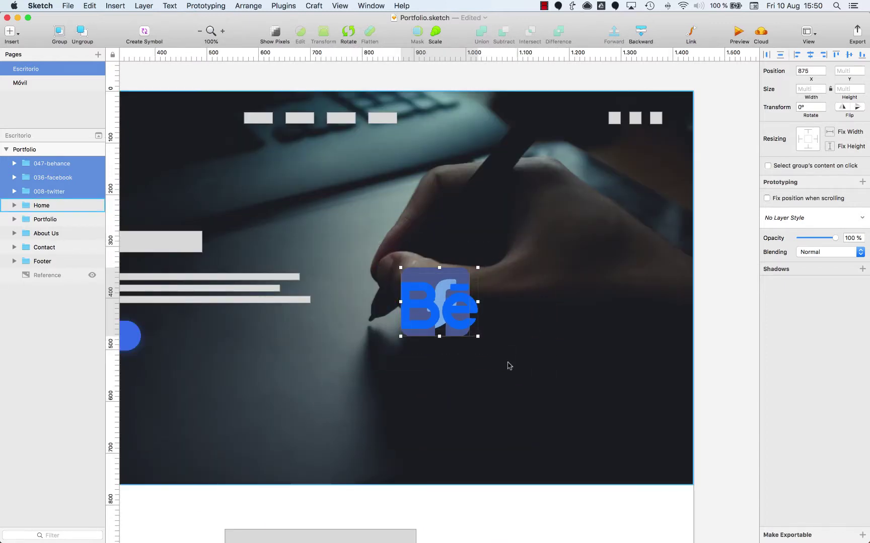
key("super+2")
left_click(14, 194)
left_click(14, 177)
left_click(50, 191)
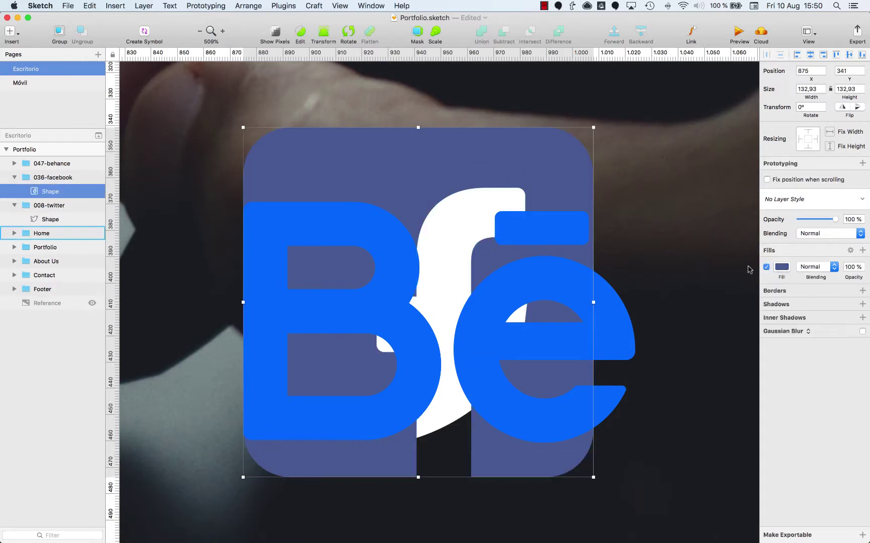
Step: Change the Behance logo's blue letters to white
double_click(327, 227)
left_click(543, 352, "shift")
left_click(782, 267)
left_click(774, 328)
key("Escape")
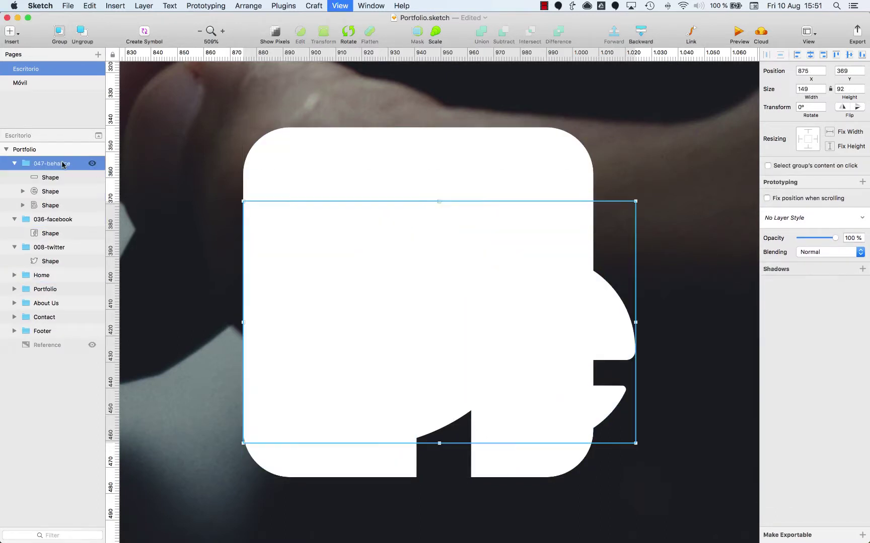
Step: Arrange the three logos side by side and move the row down toward the About section
key("super+0")
left_click_drag(424, 293, 533, 293)
left_click(433, 301)
left_click_drag(433, 302, 319, 302)
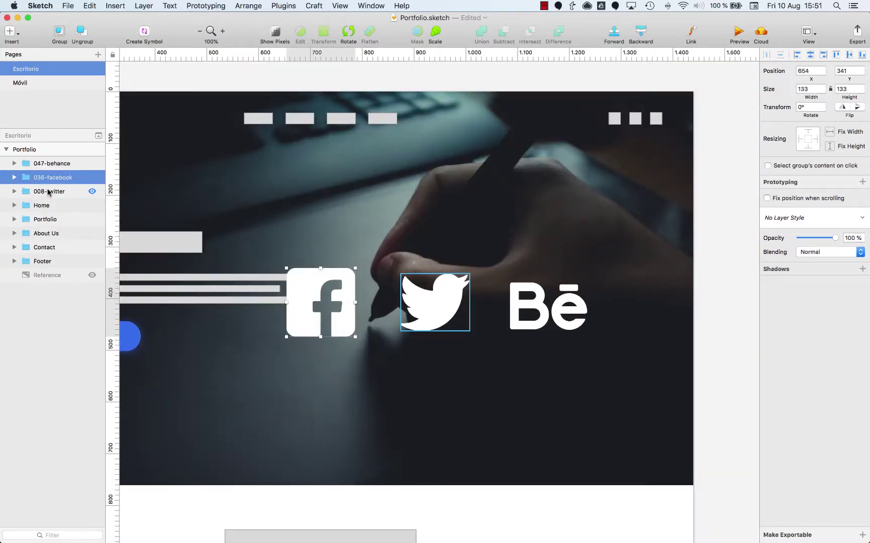
left_click(49, 191)
left_click(47, 164, "shift")
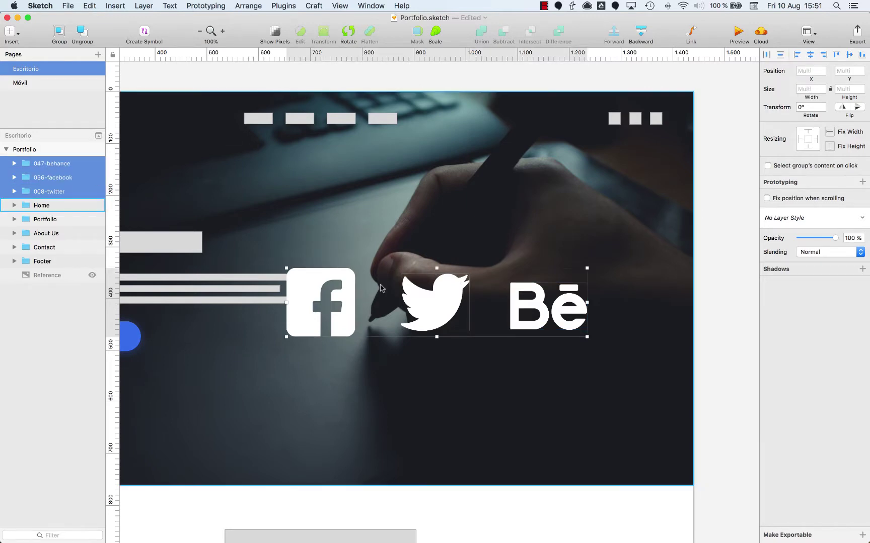
left_click_drag(341, 302, 302, 400)
mouse_move(214, 503)
left_mouse_down()
mouse_move(284, 403)
mouse_move(282, 382)
left_mouse_up()
scroll(284, 403, "down", 15)
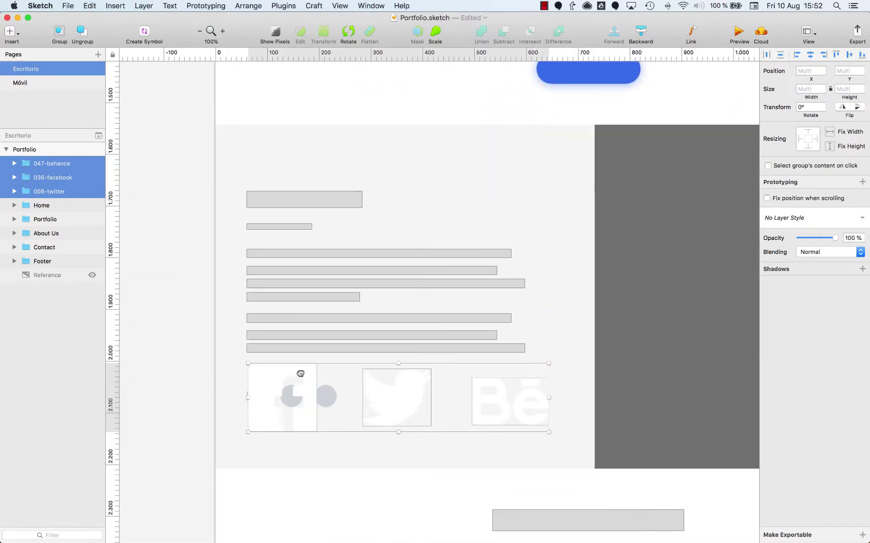
Step: Move the logo row below the grey circles and into the About Us section
left_click_drag(402, 396, 402, 453)
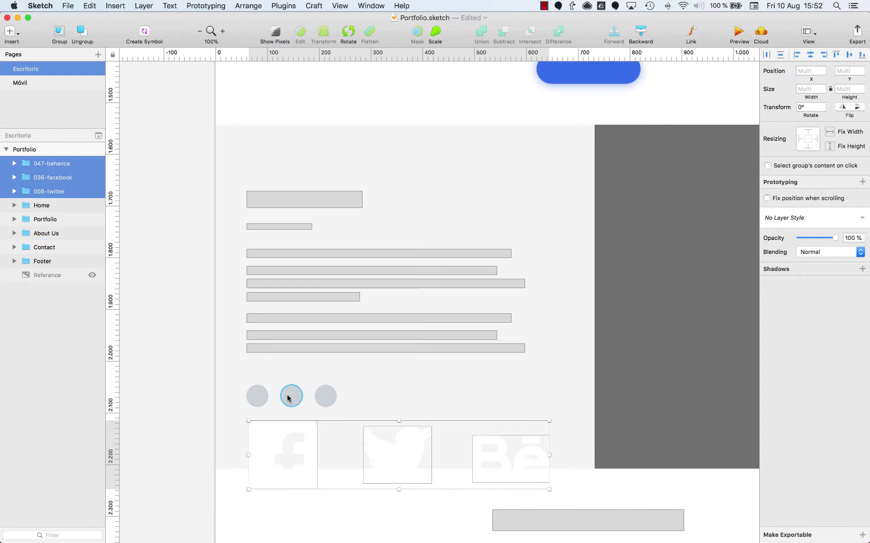
key("Return")
scroll(270, 453, "up", 5)
mouse_move(418, 477)
left_mouse_down()
mouse_move(242, 300)
mouse_move(228, 185)
left_mouse_up()
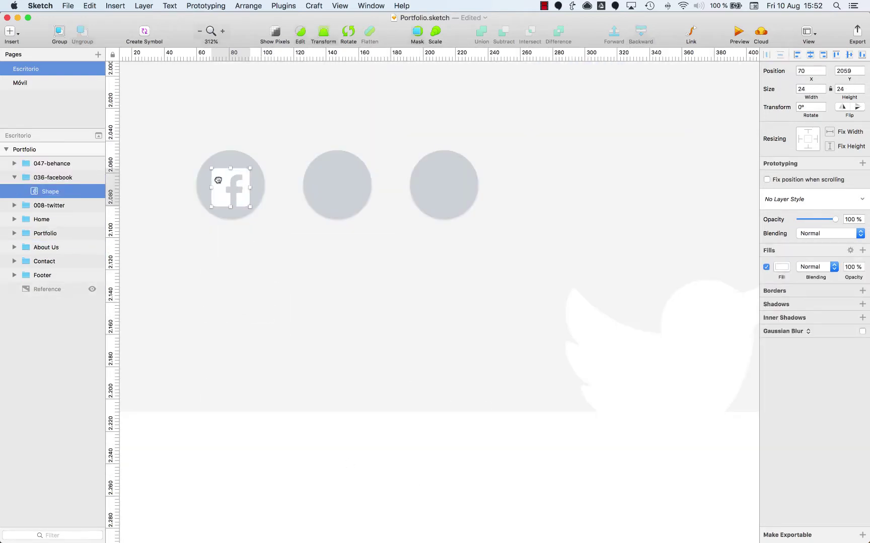
left_click(46, 190, "shift")
left_click_drag(46, 191, 54, 252)
Step: Fit the Facebook logo to the first circle and centre the Twitter bird, height 21, on the second
left_click(249, 167)
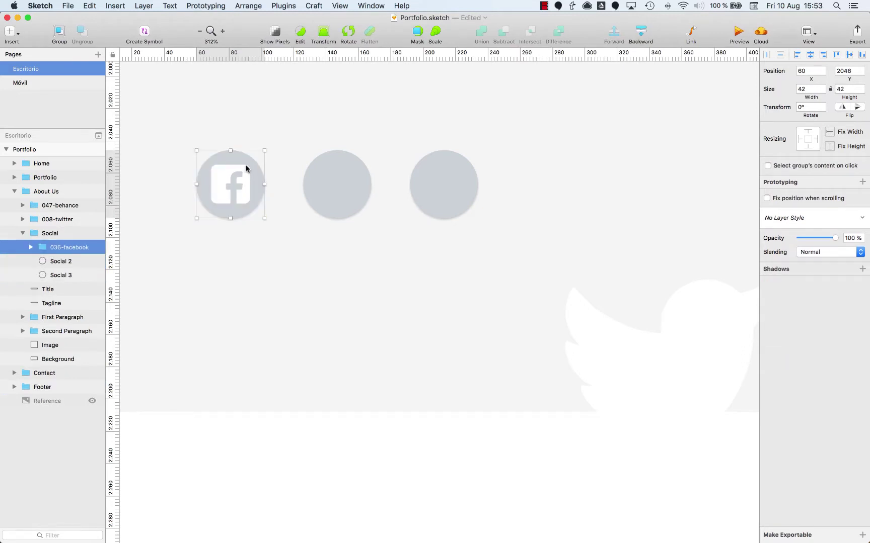
double_click(250, 166)
left_click_drag(251, 165, 244, 176)
left_click(165, 292)
left_click(683, 337)
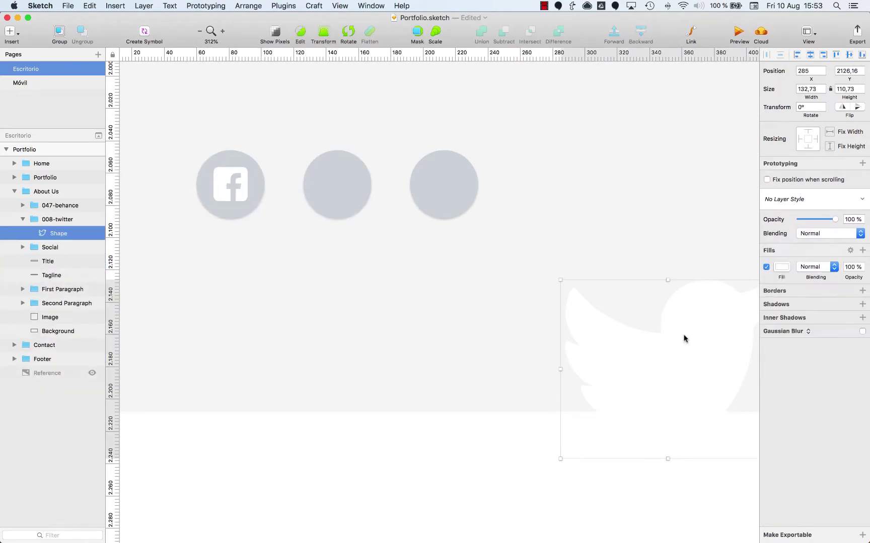
left_click_drag(684, 337, 326, 196)
left_click_drag(57, 219, 62, 257)
left_click(840, 89)
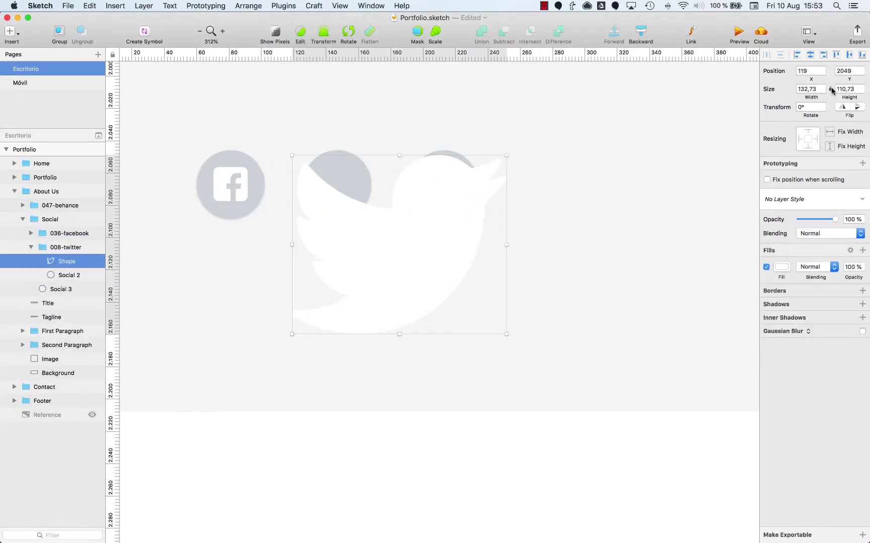
type("21")
key("Return")
left_click_drag(312, 169, 325, 186)
Step: Move the Behance logo into the Social group and shrink its shapes to fit the circle
left_click(31, 247)
left_click_drag(55, 211, 56, 249)
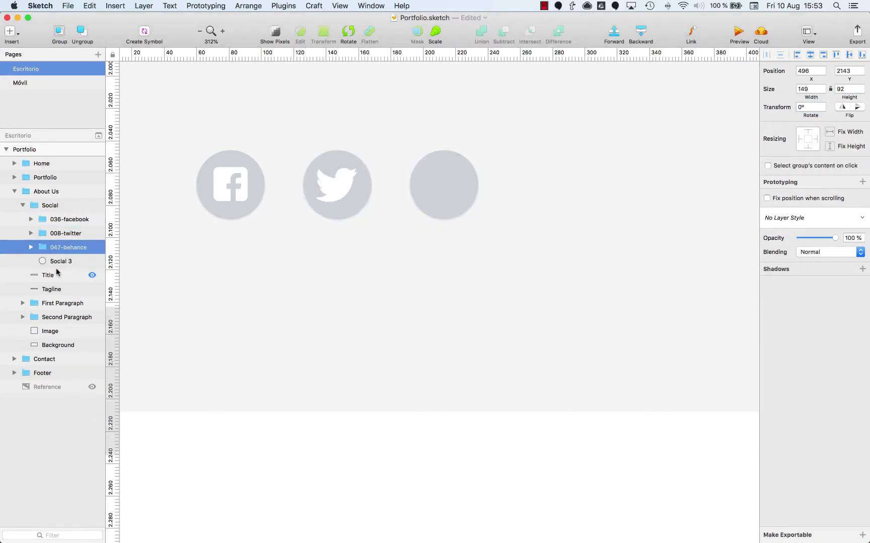
key("Return")
scroll(434, 234, "down", 3)
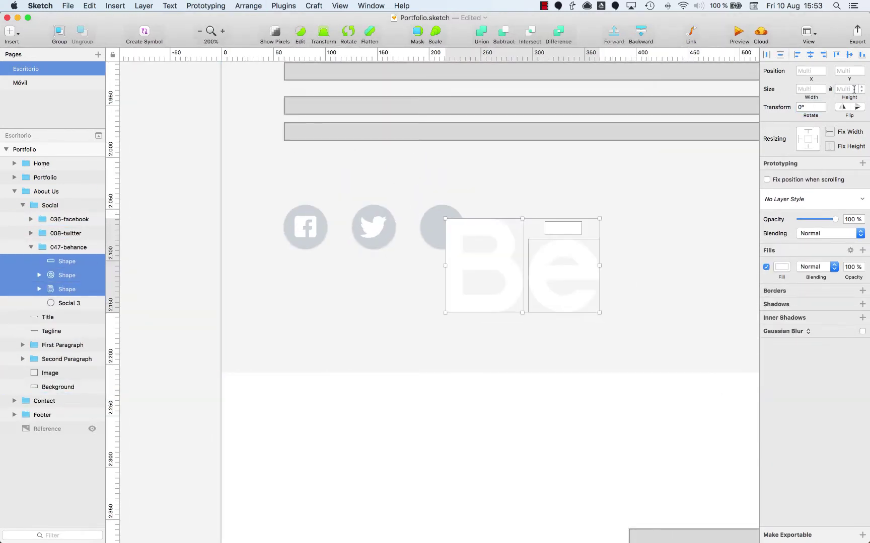
mouse_move(601, 311)
left_mouse_down()
mouse_move(535, 287)
mouse_move(472, 229)
left_mouse_up()
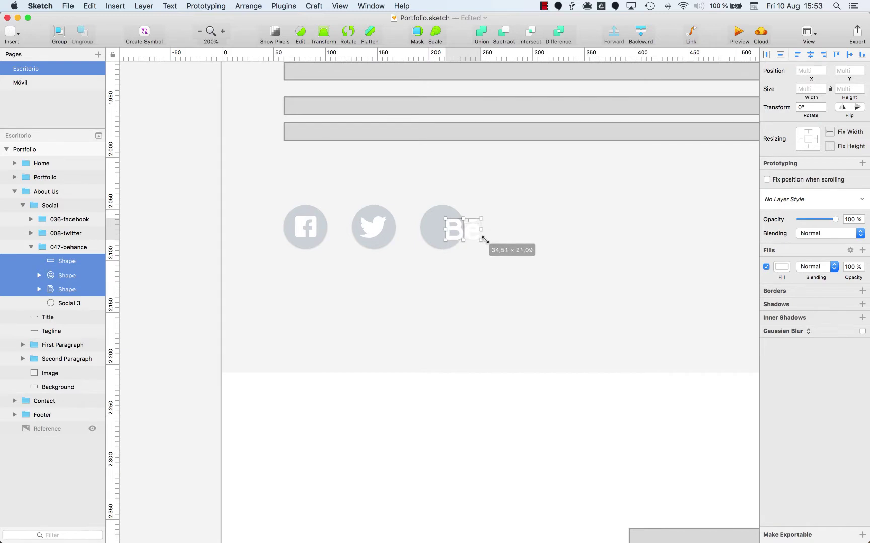
left_click(472, 232)
scroll(471, 232, "up", 5)
left_click(547, 302)
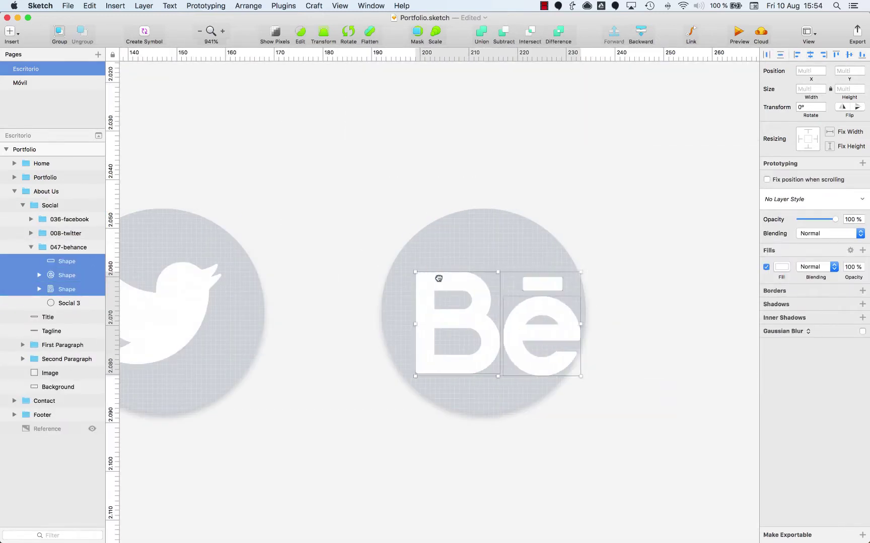
mouse_move(577, 380)
left_mouse_down()
mouse_move(526, 346)
mouse_move(543, 349)
left_mouse_up()
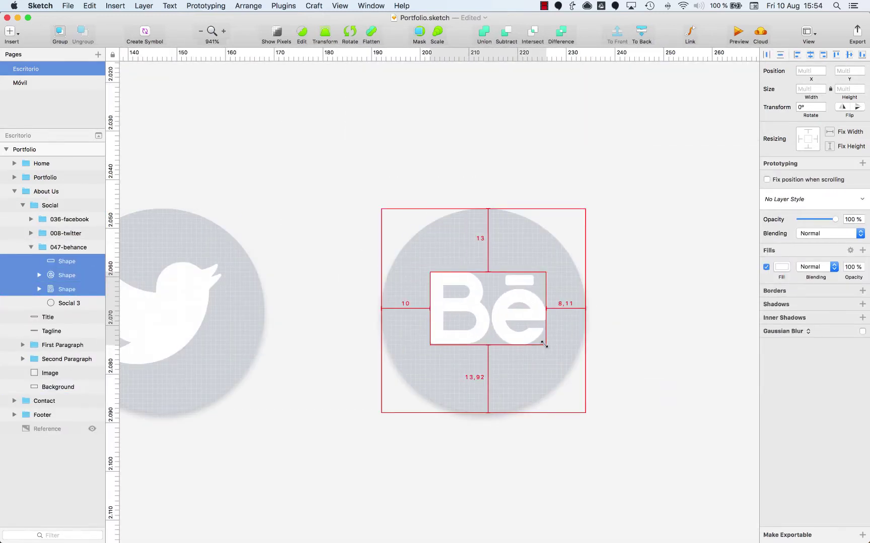
Step: Zoom in on the social icon row to check each logo's spacing within its circle
key("super+0")
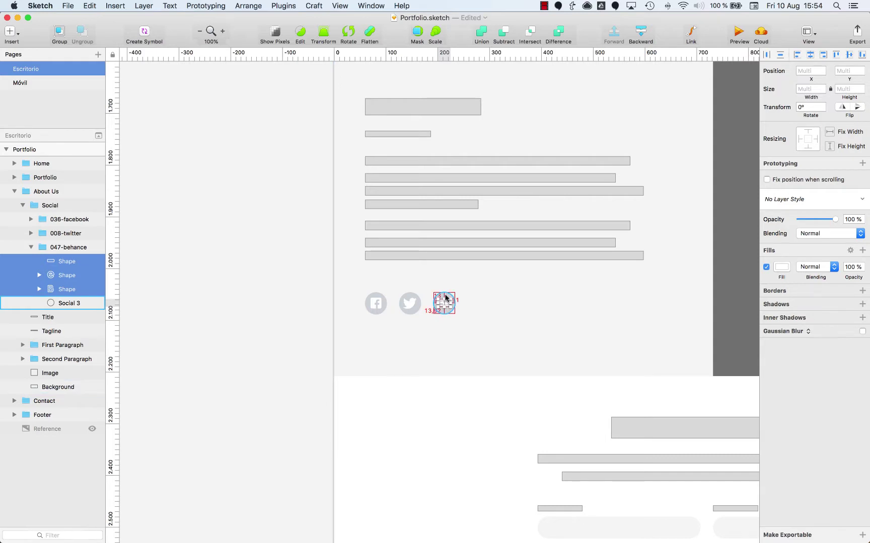
key("z")
left_click_drag(349, 282, 520, 320)
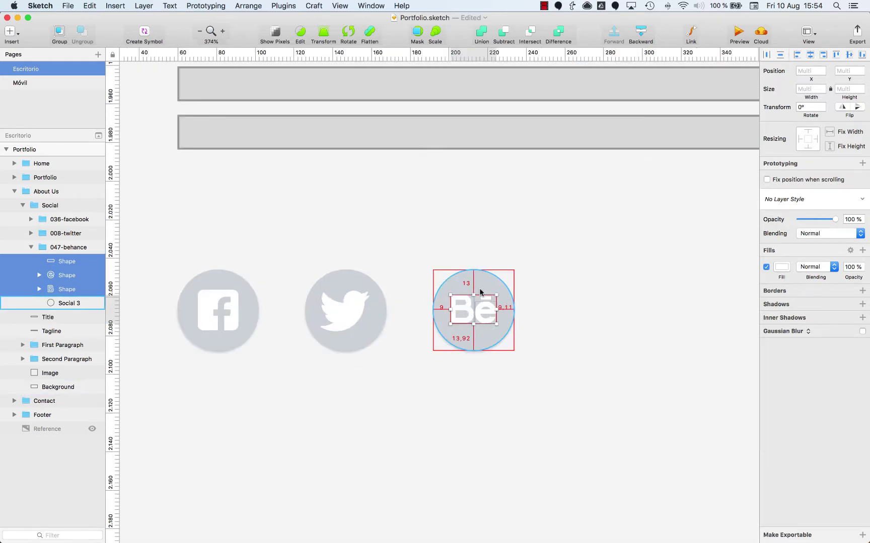
left_click(342, 302)
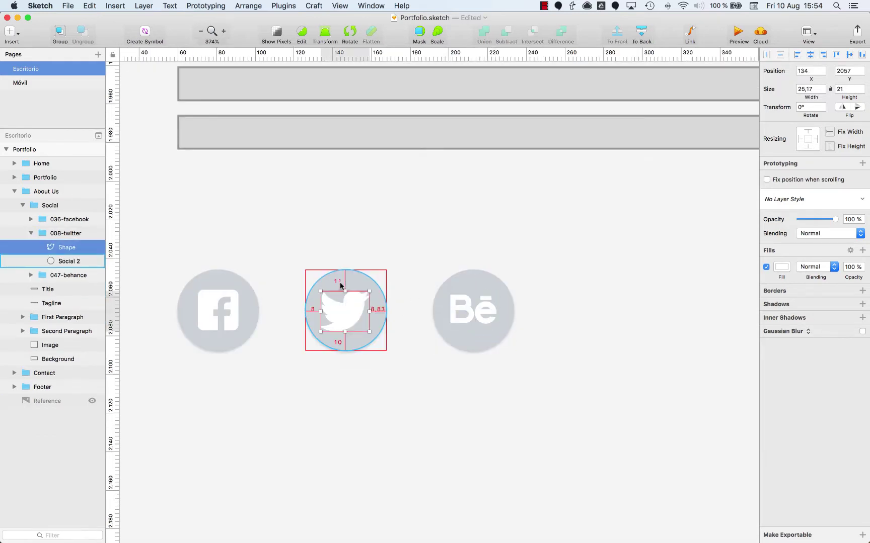
left_click(202, 304)
key("Escape")
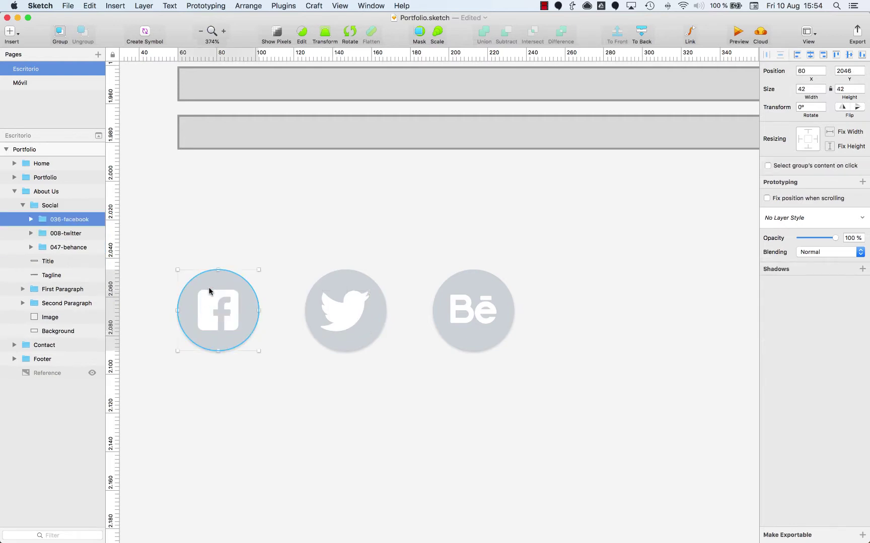
key("alt")
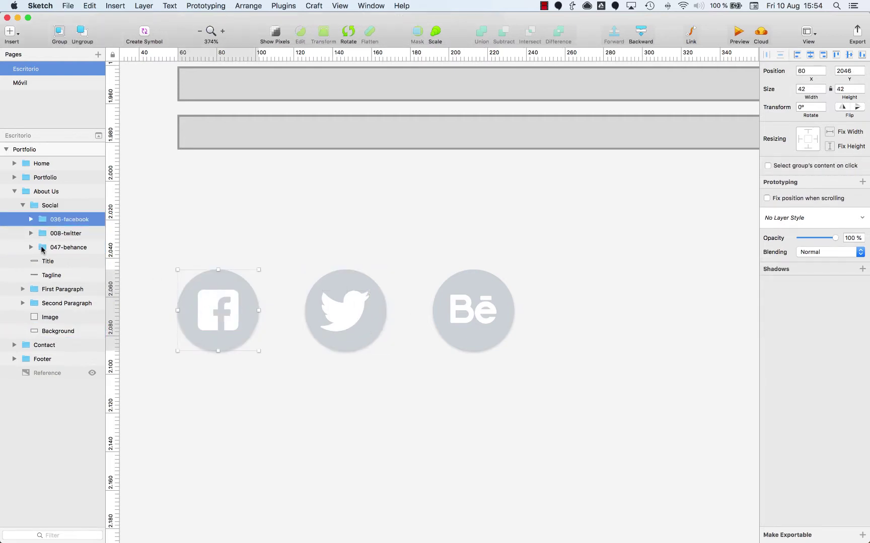
Step: Select the three social icon groups and scroll up to the Home header
left_click(56, 247, "shift")
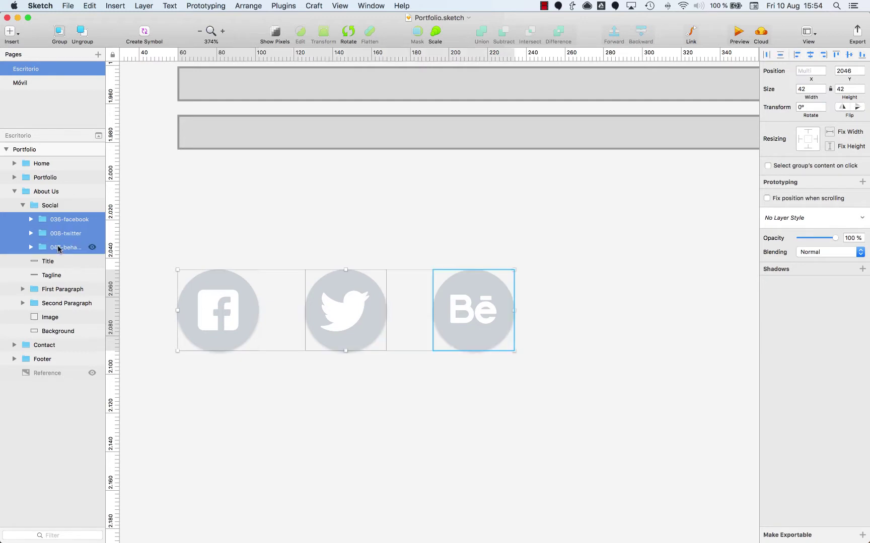
key("super+minus")
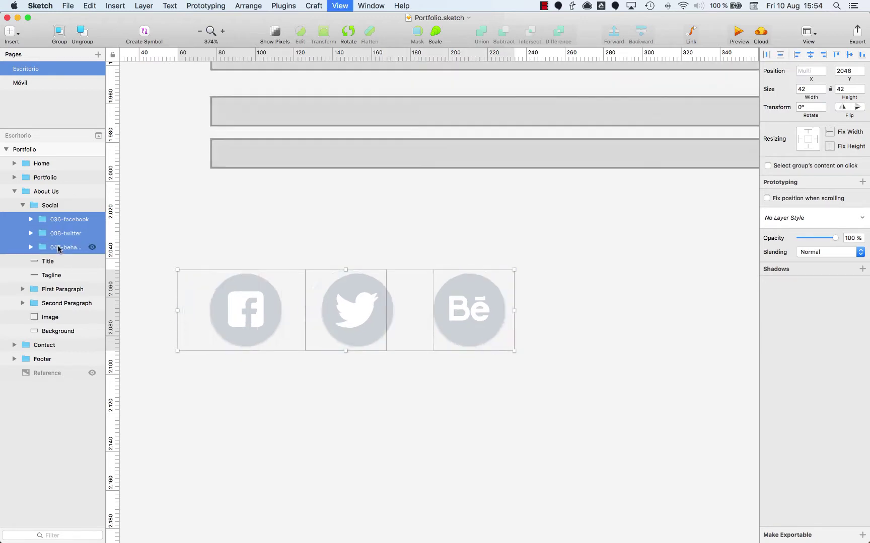
scroll(487, 243, "up", 5)
scroll(488, 243, "right", 3)
scroll(487, 243, "up", 10)
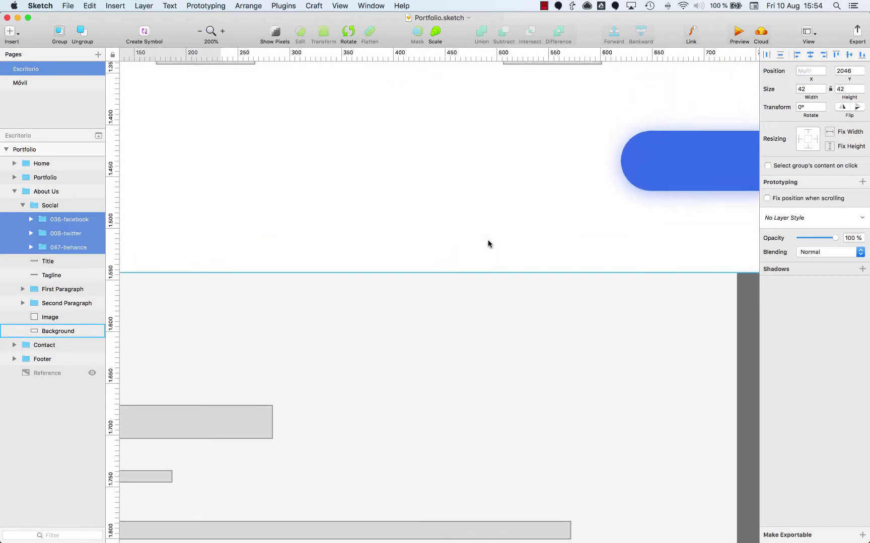
scroll(487, 243, "right", 5)
scroll(488, 243, "up", 10)
scroll(487, 244, "up", 10)
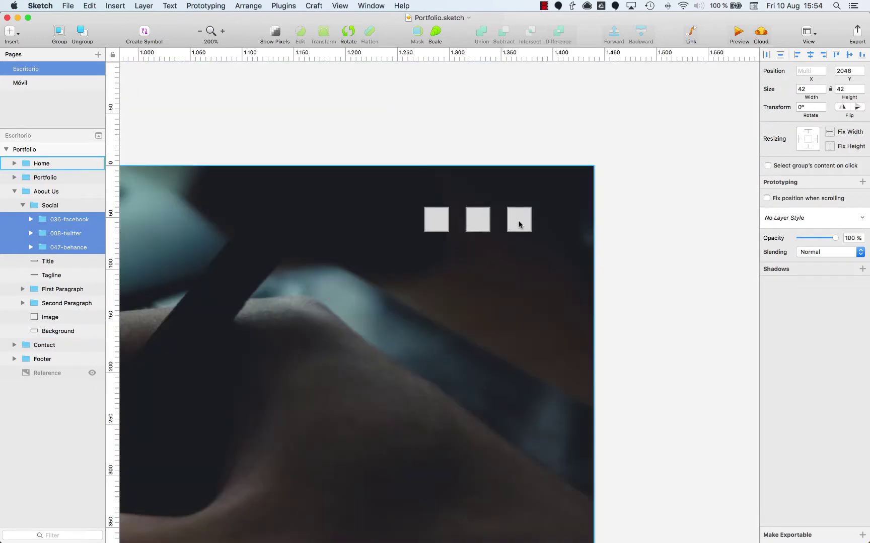
Step: Select the header's social placeholder squares and drag them aside
left_click(519, 224)
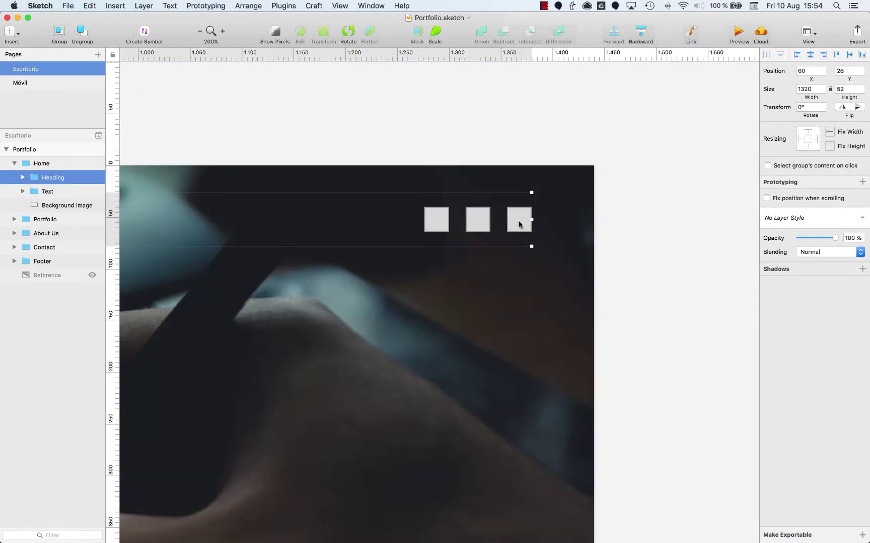
left_click(480, 220)
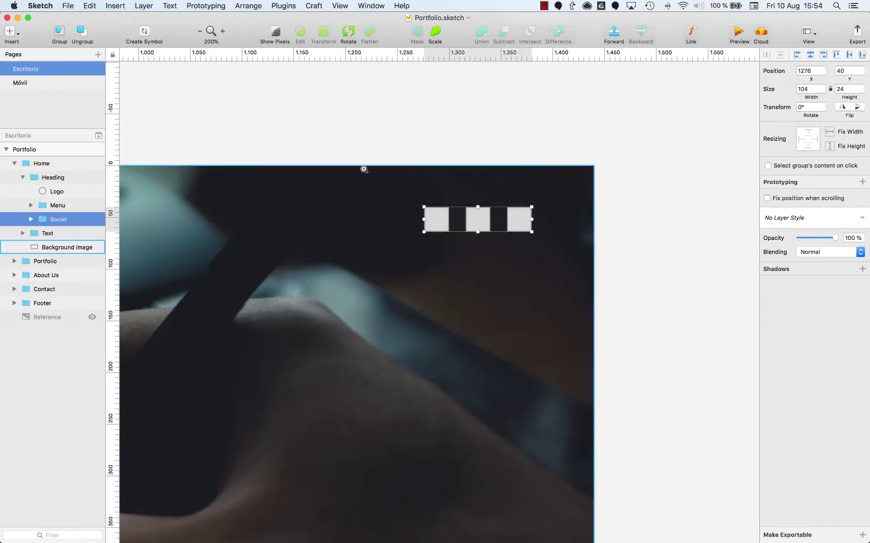
left_click_drag(477, 220, 641, 306)
Step: Paste the icons over the placeholder squares and delete each icon's background circle
key("super+v")
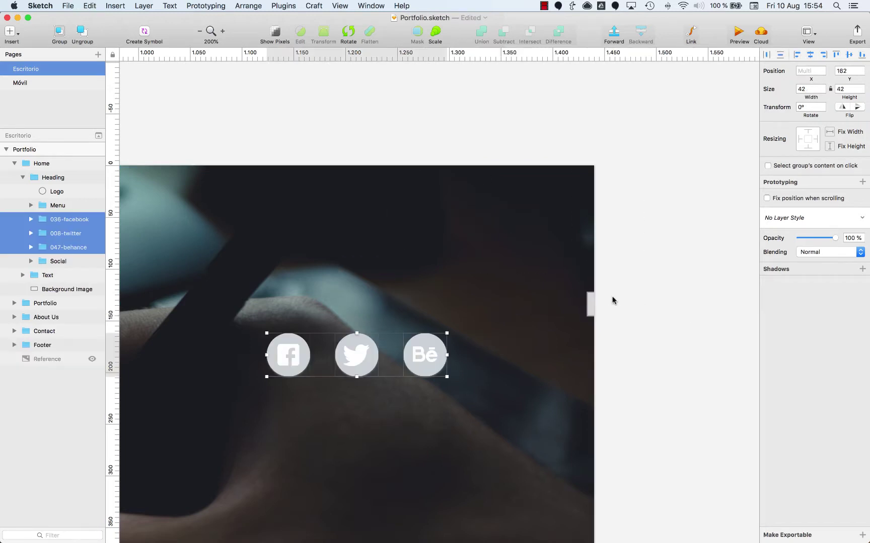
left_click_drag(436, 368, 510, 221)
double_click(511, 221)
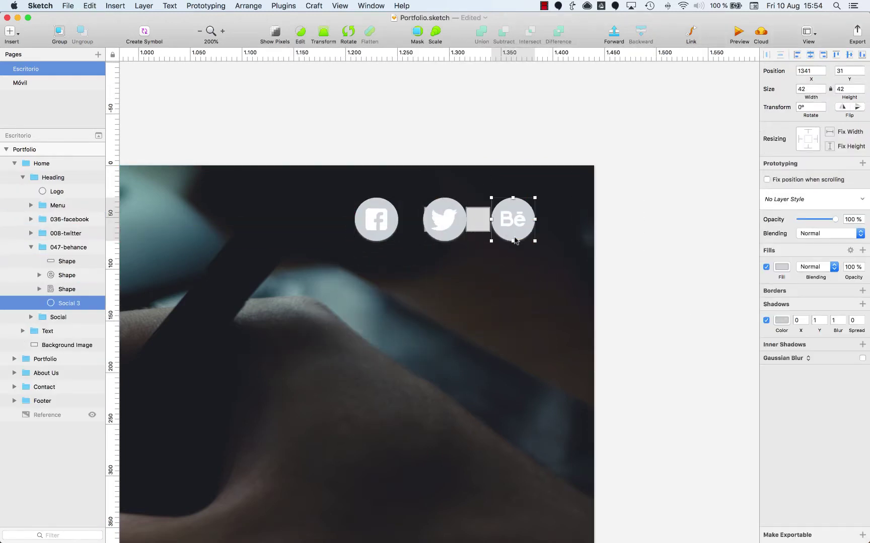
key("Delete")
double_click(445, 220)
key("Delete")
left_click(65, 219)
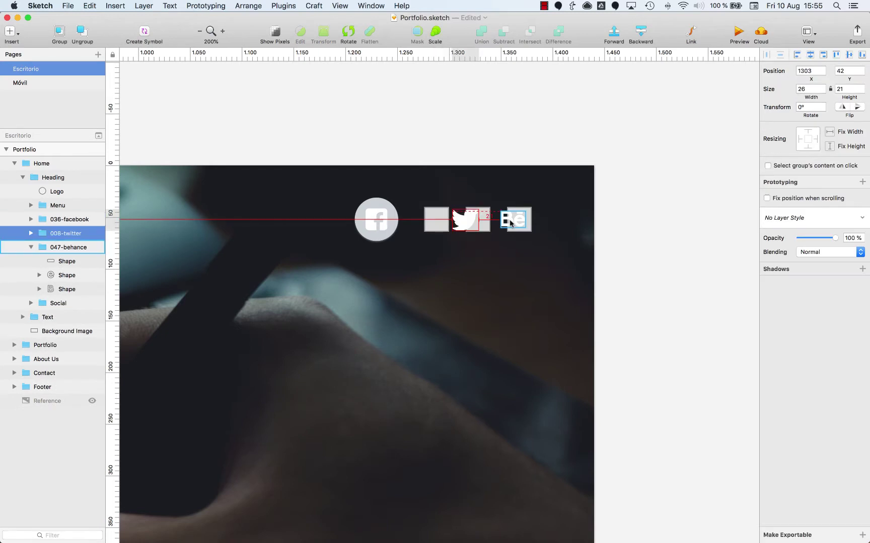
double_click(363, 229)
key("Delete")
Step: Space the Facebook logo beside Twitter and delete the grey placeholder squares layer
left_click(65, 220)
left_click_drag(377, 220, 418, 219)
key("Left")
key("Left")
key("Left")
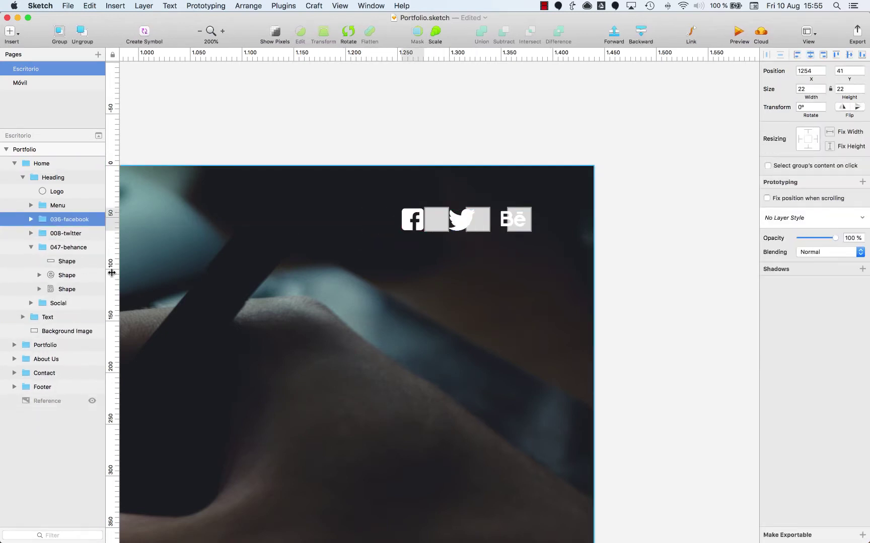
left_click(31, 247)
left_click(59, 261)
key("Delete")
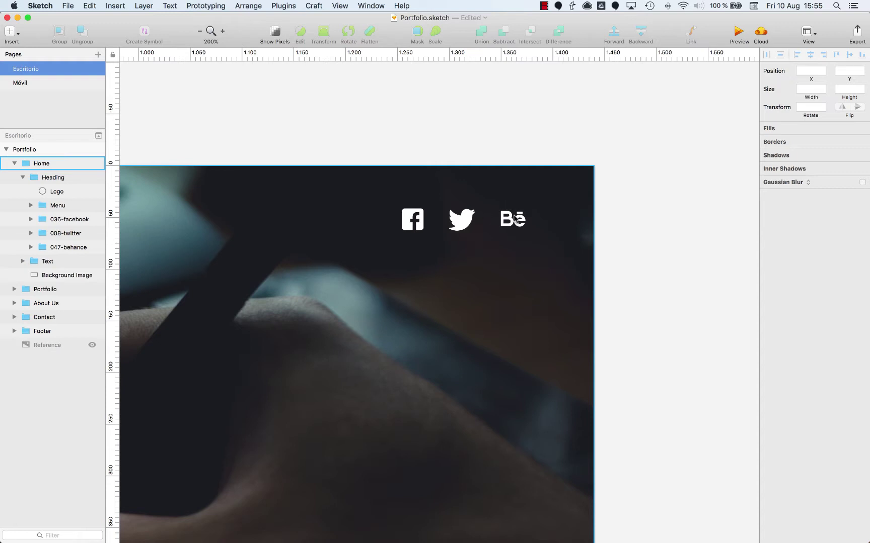
Step: Select all three header logos and nudge them two steps right
key("super+minus")
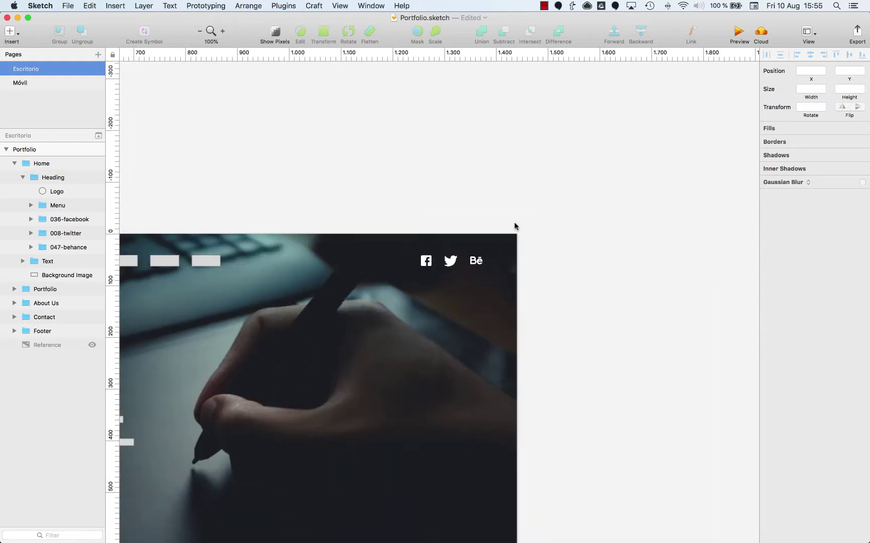
scroll(514, 227, "left", 5)
left_click(591, 267)
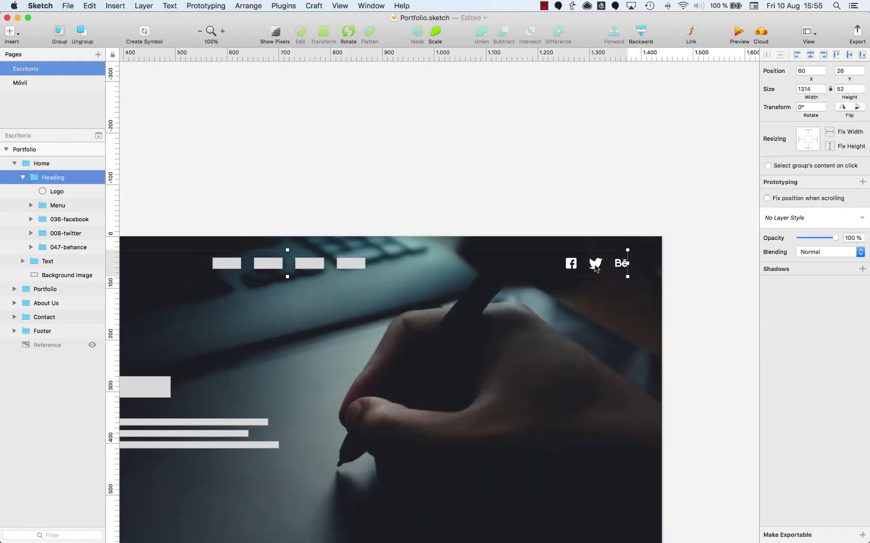
double_click(590, 269)
left_click(57, 245)
left_click(58, 221, "shift")
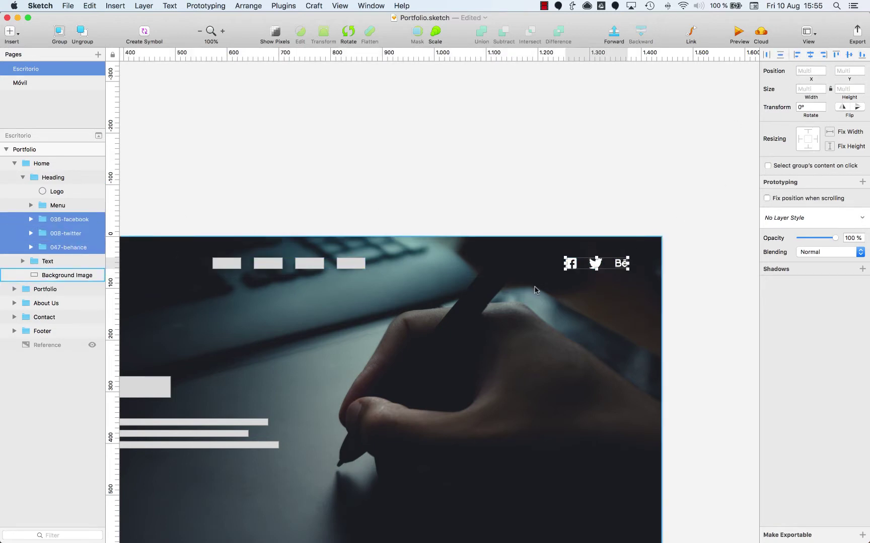
left_click_drag(560, 238, 663, 291)
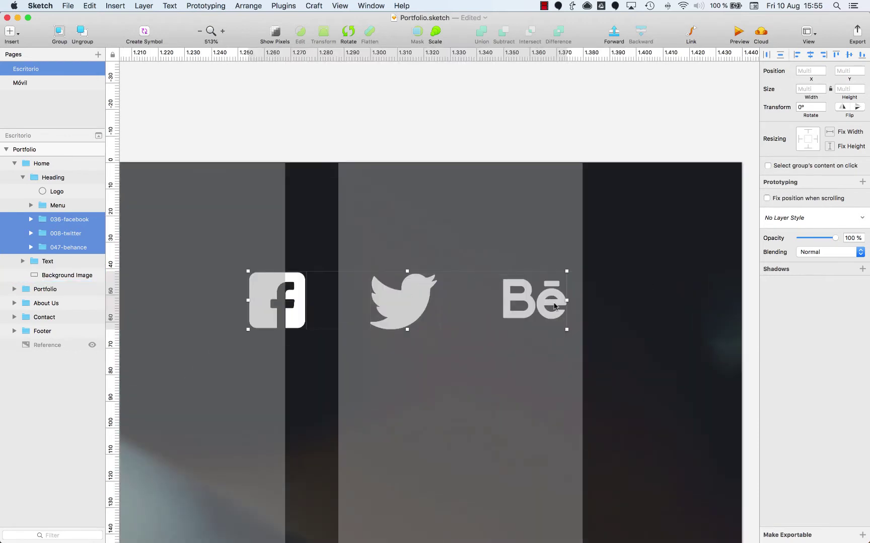
key("Right")
key("Right")
key("Right")
key("Right")
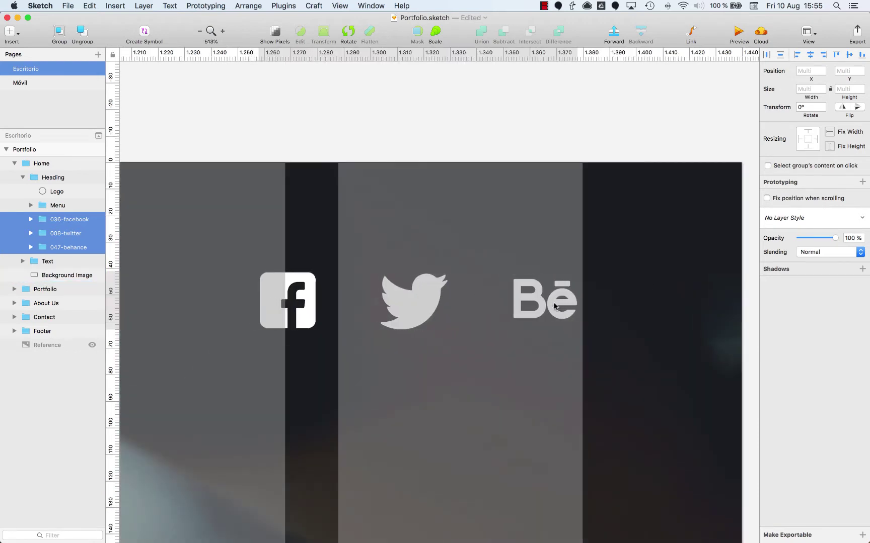
key("Right")
key("Right")
key("super+0")
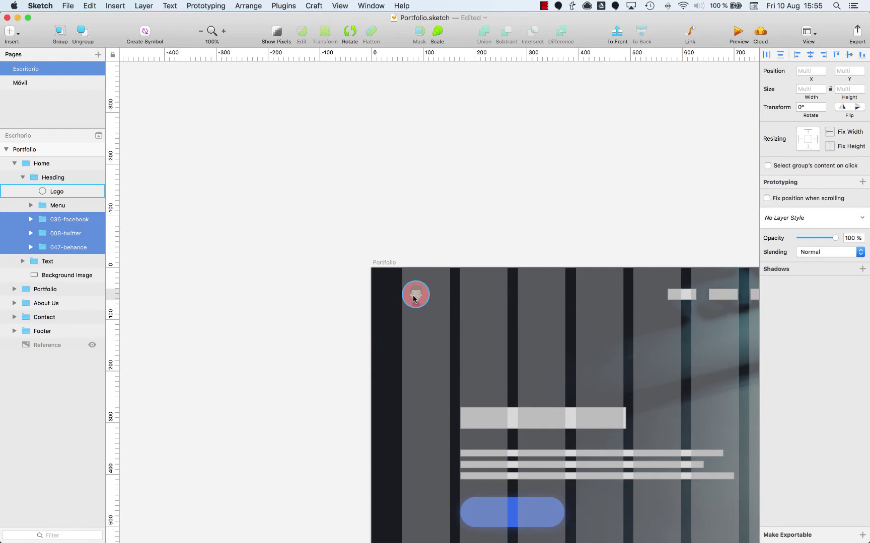
Step: Group the three header logos as Social and scroll down to the footer
scroll(413, 298, "right", 10)
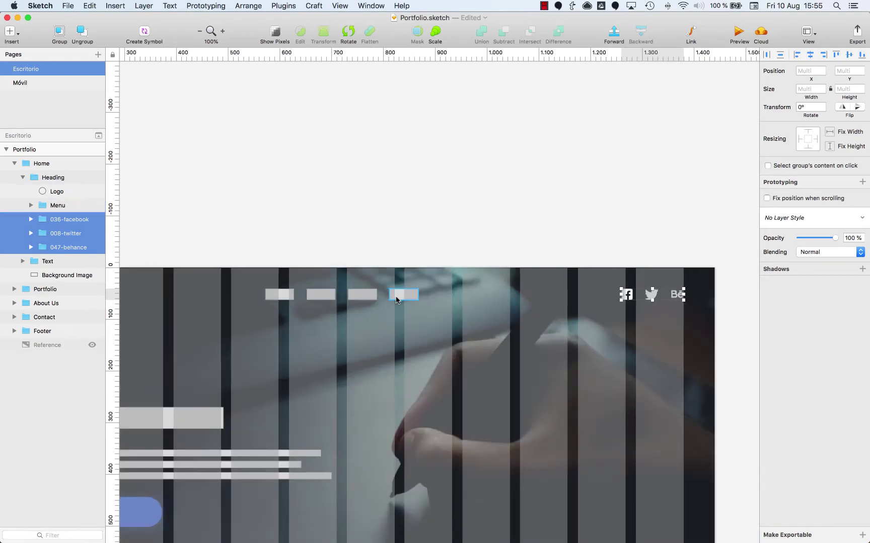
key("super+g")
type("Social")
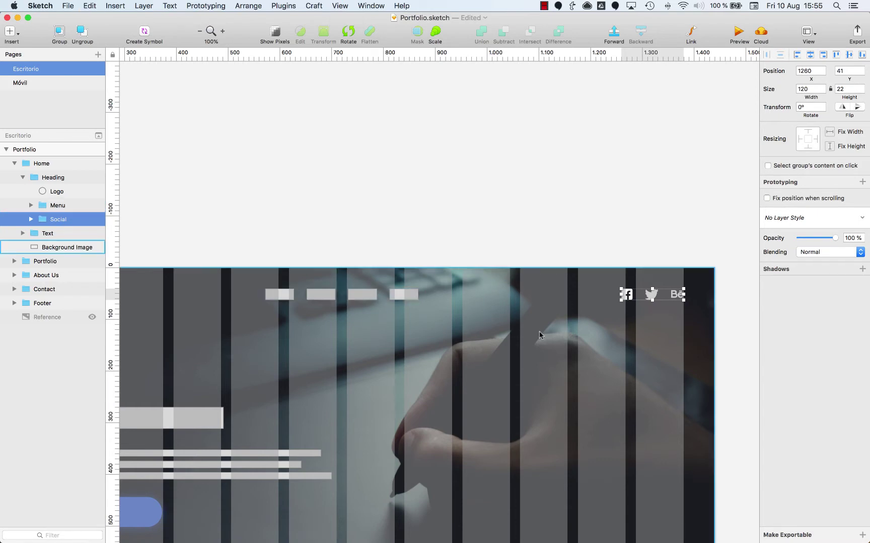
scroll(540, 333, "down", 2)
scroll(540, 333, "down", 8)
scroll(533, 329, "down", 8)
scroll(532, 325, "down", 8)
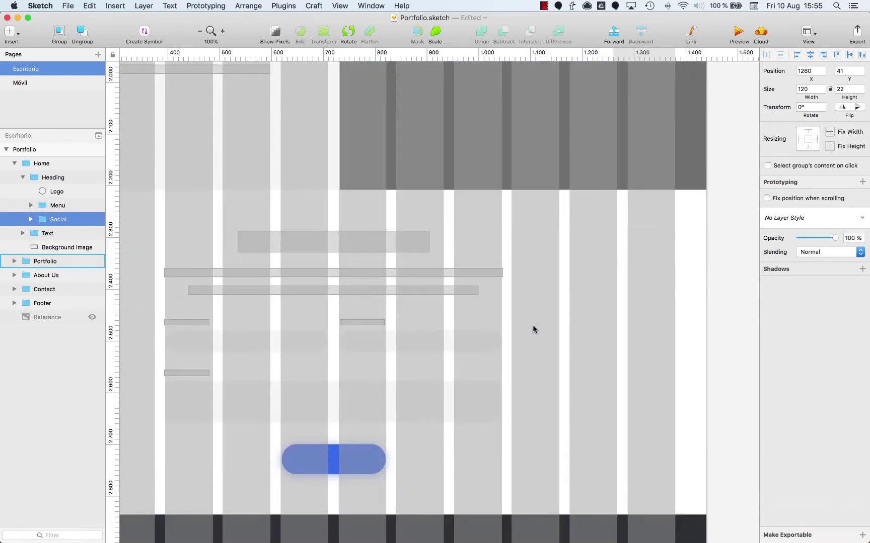
scroll(534, 324, "down", 8)
Step: Select the footer's social placeholder squares, then zoom out to review the contact section and footer
left_click(662, 215)
left_click(661, 215)
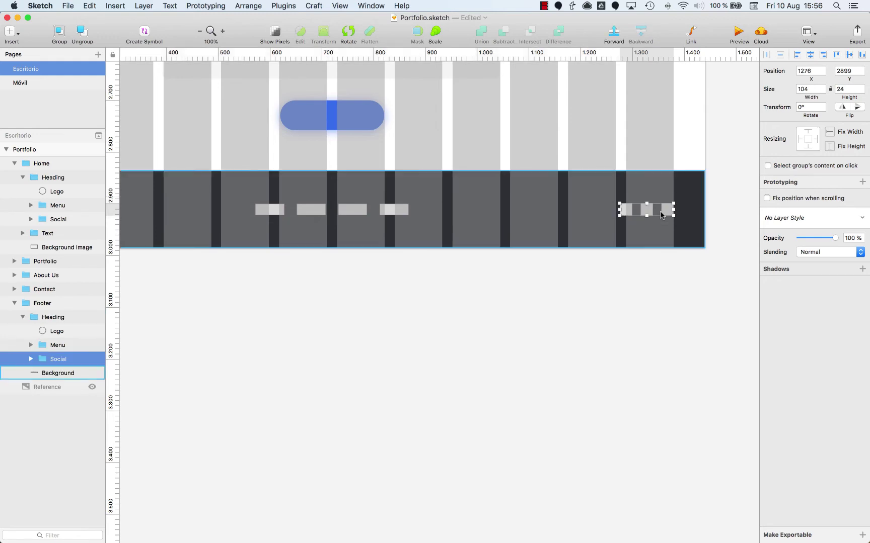
key("super+2")
key("super+0")
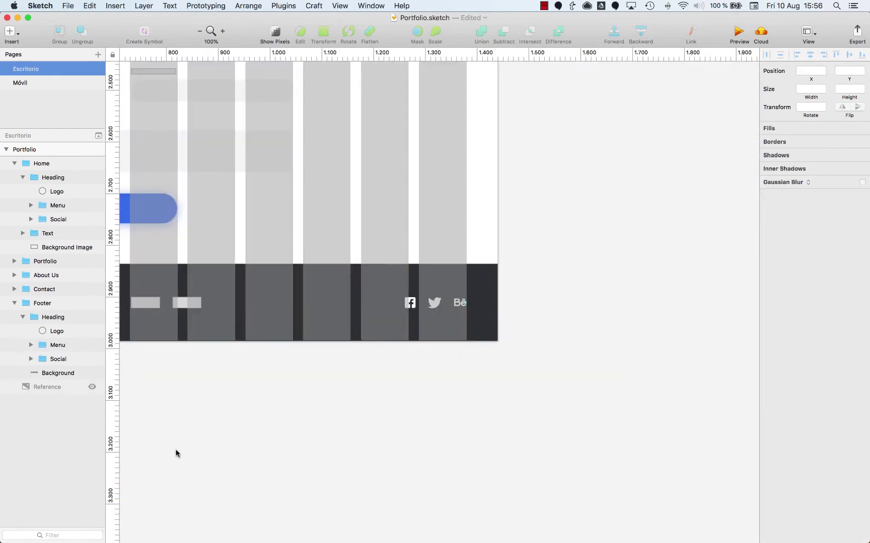
scroll(175, 453, "left", 5)
key("super+minus")
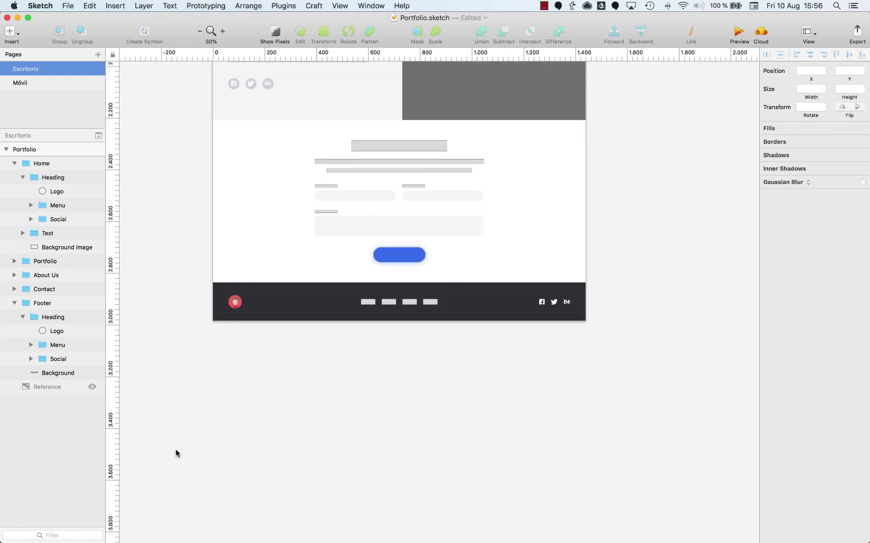
scroll(259, 398, "up", 5)
scroll(252, 398, "up", 5)
scroll(252, 398, "up", 1)
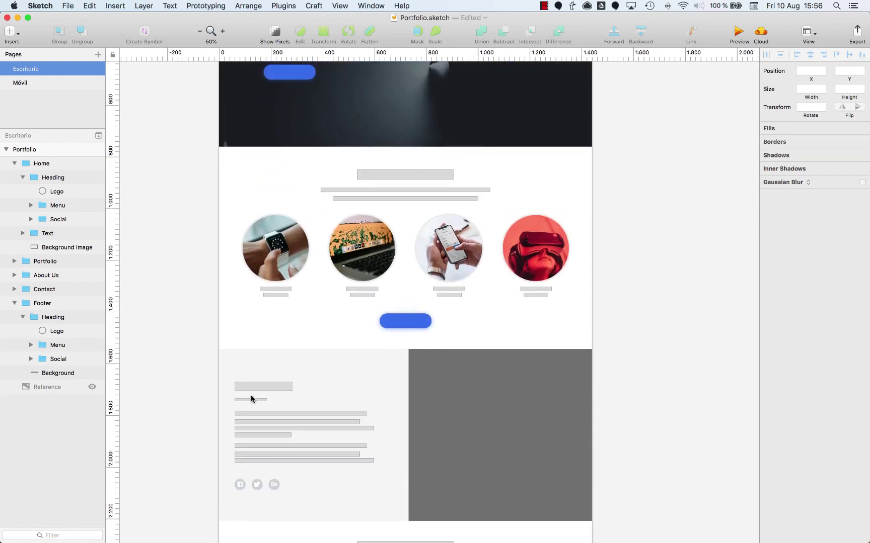